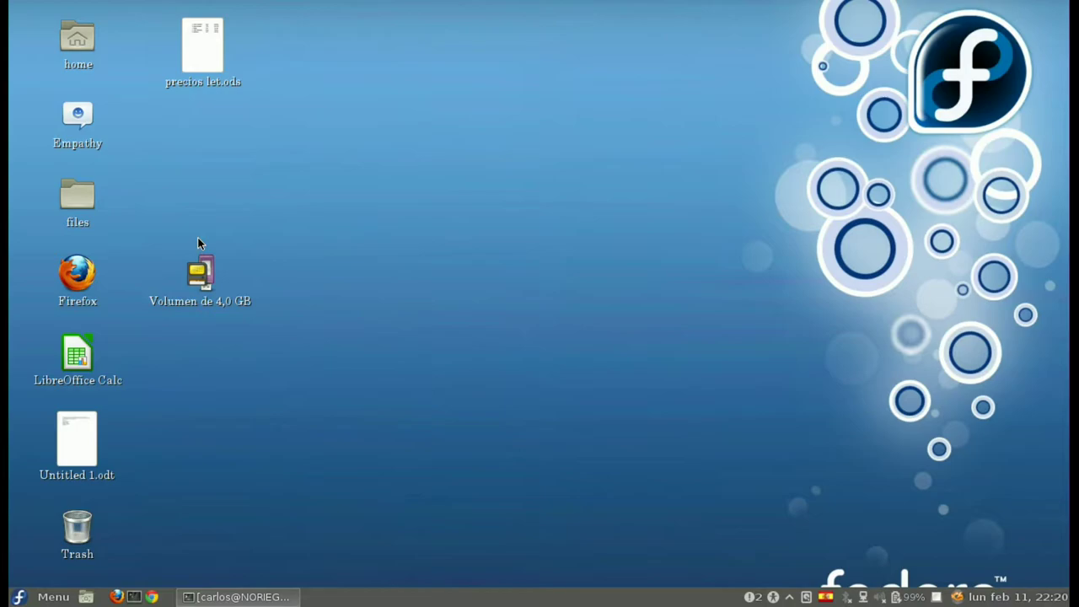
Open the Teclado keyboard settings from the system preferences, show their Atajos shortcut list, and minimize the window
click(49, 590)
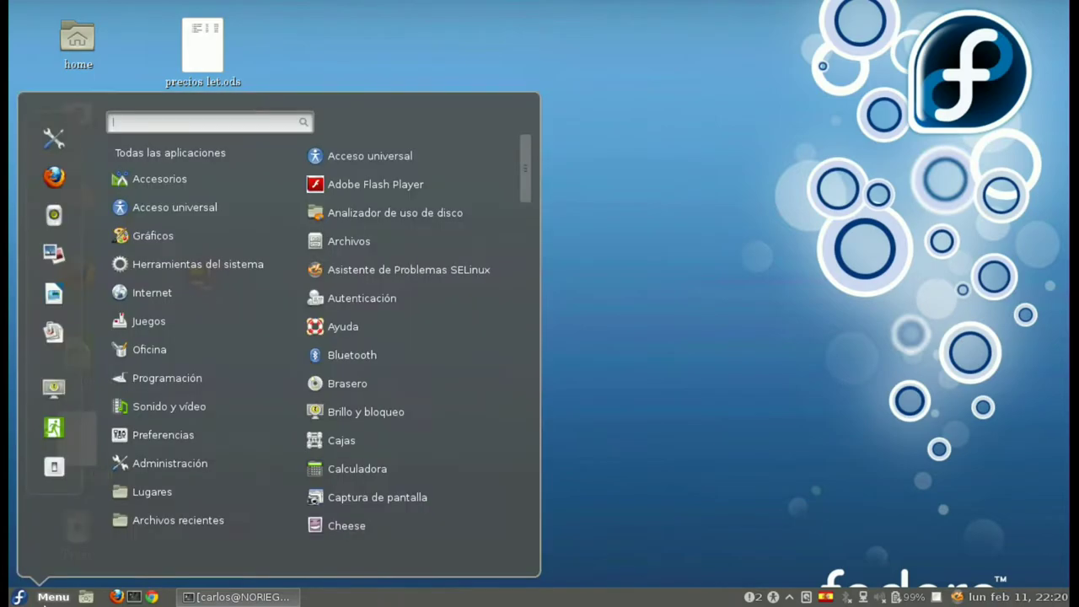
mouse_move(221, 434)
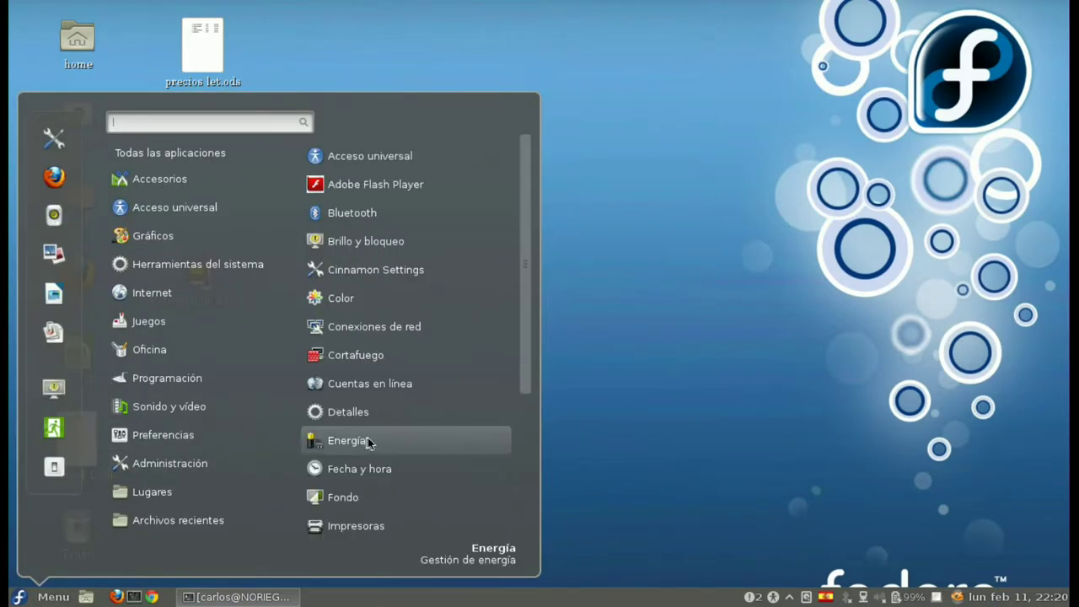
scroll(374, 443, down, 3)
click(373, 523)
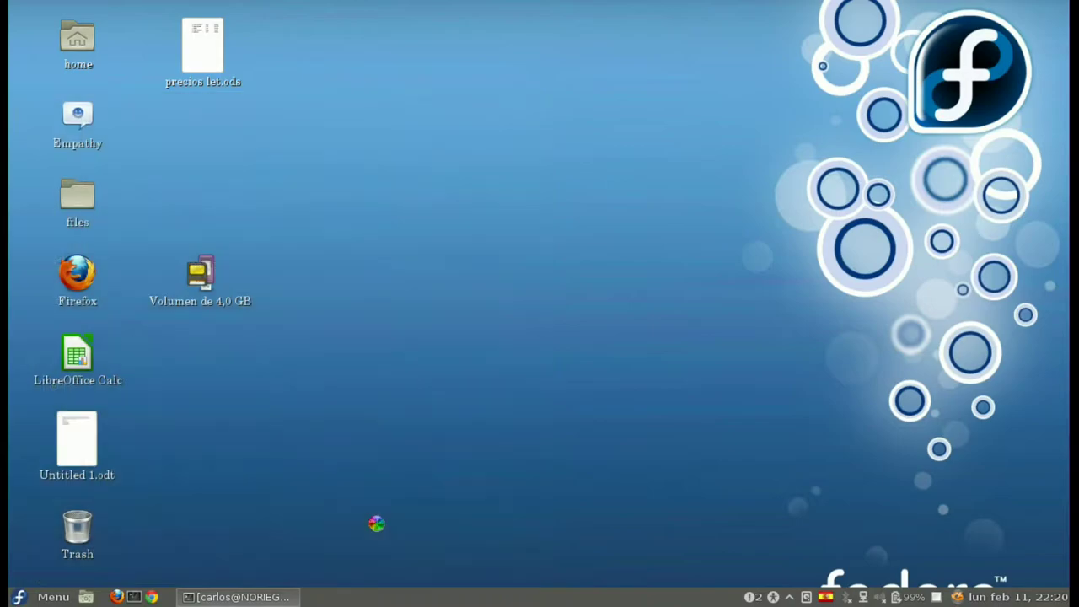
click(363, 210)
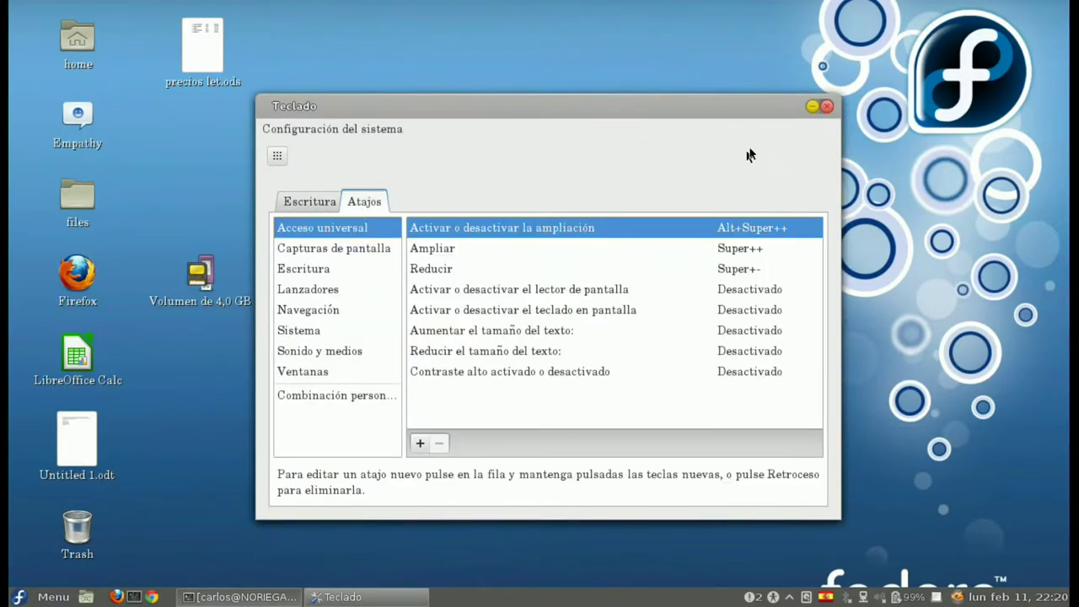
click(812, 105)
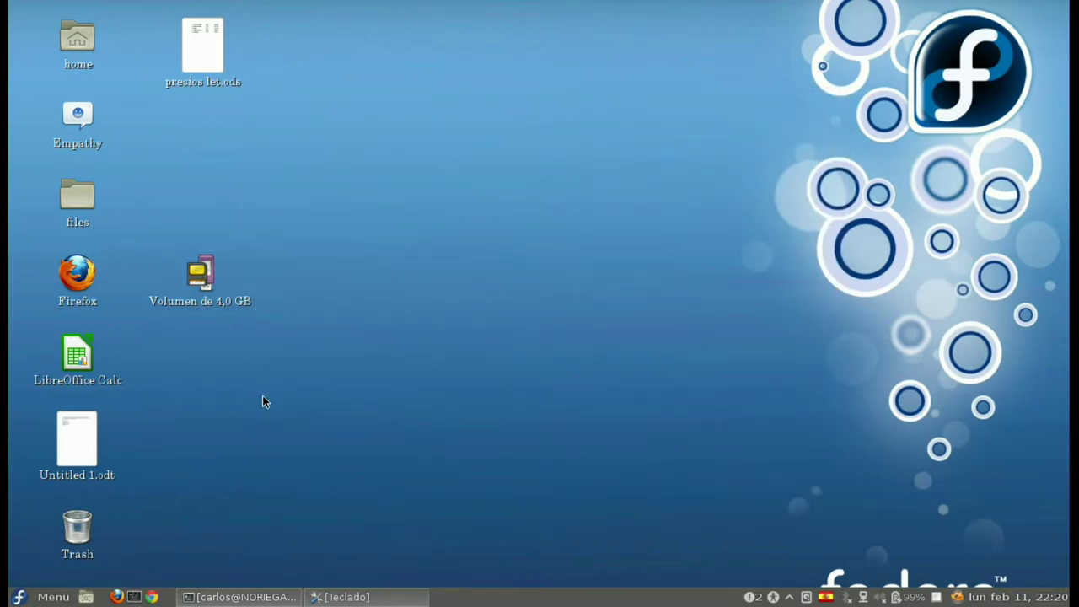
Bring the minimized keyboard settings back by running gnome-control-center, and close the window
key(alt+F2)
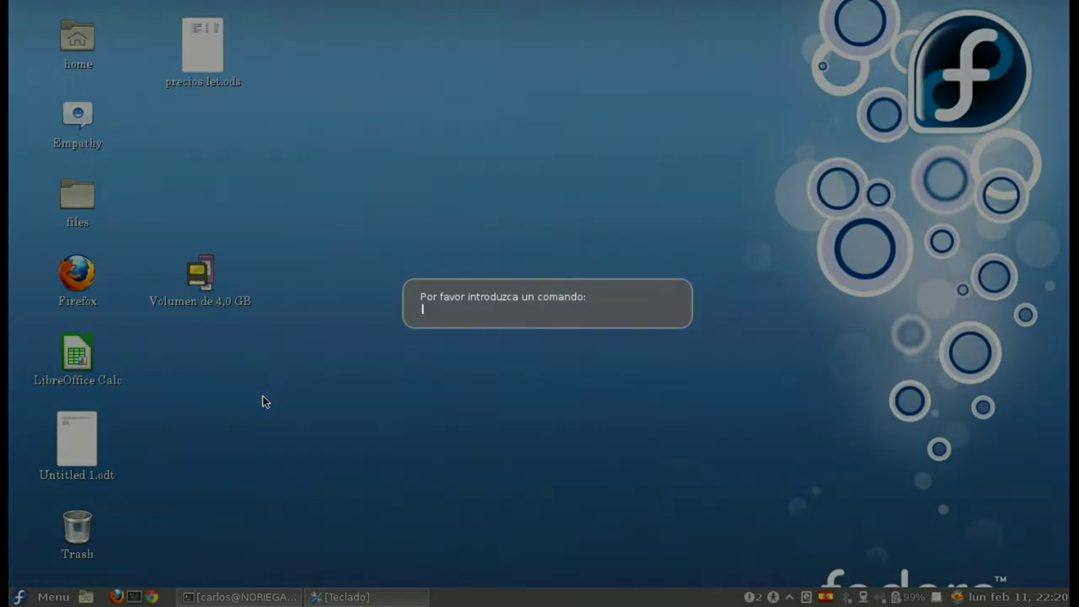
text(gnome-control-center)
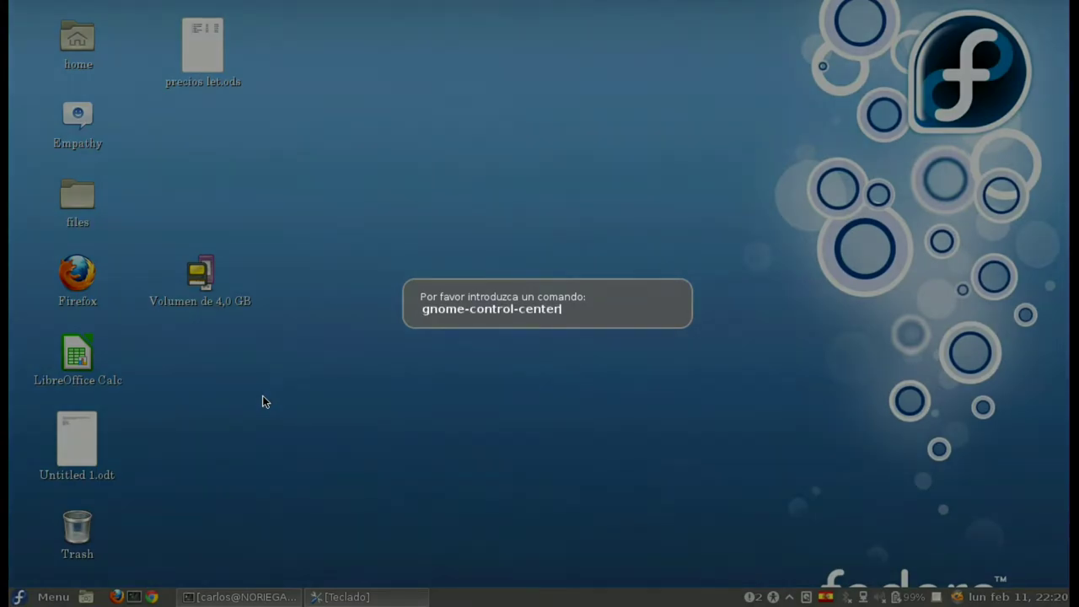
key(Return)
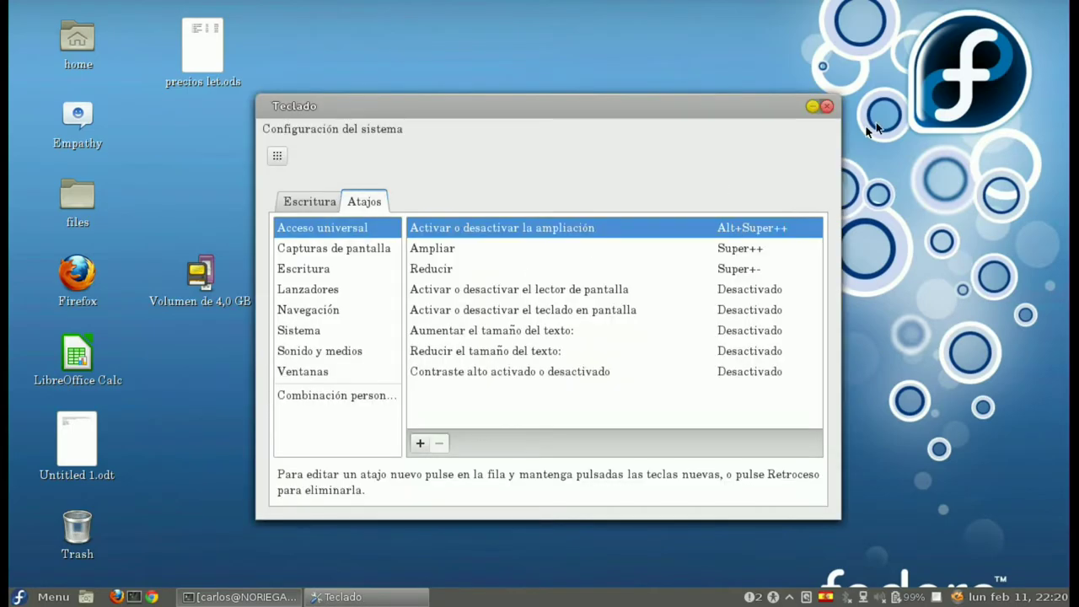
click(829, 105)
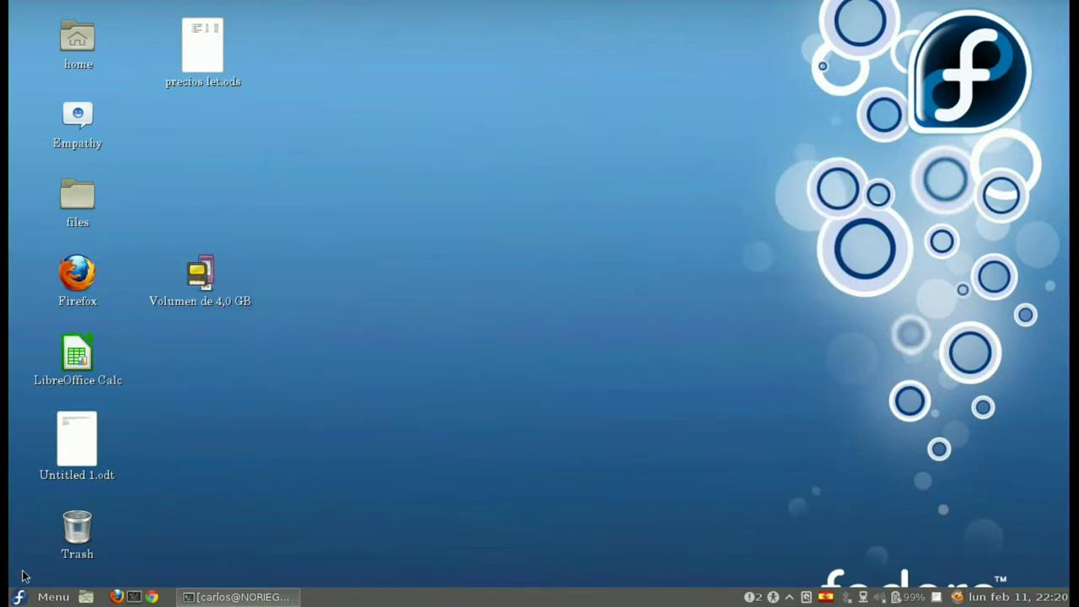
Open the system settings by running gnome-control-center and show the Atajos shortcuts of the Teclado settings
key(alt+F2)
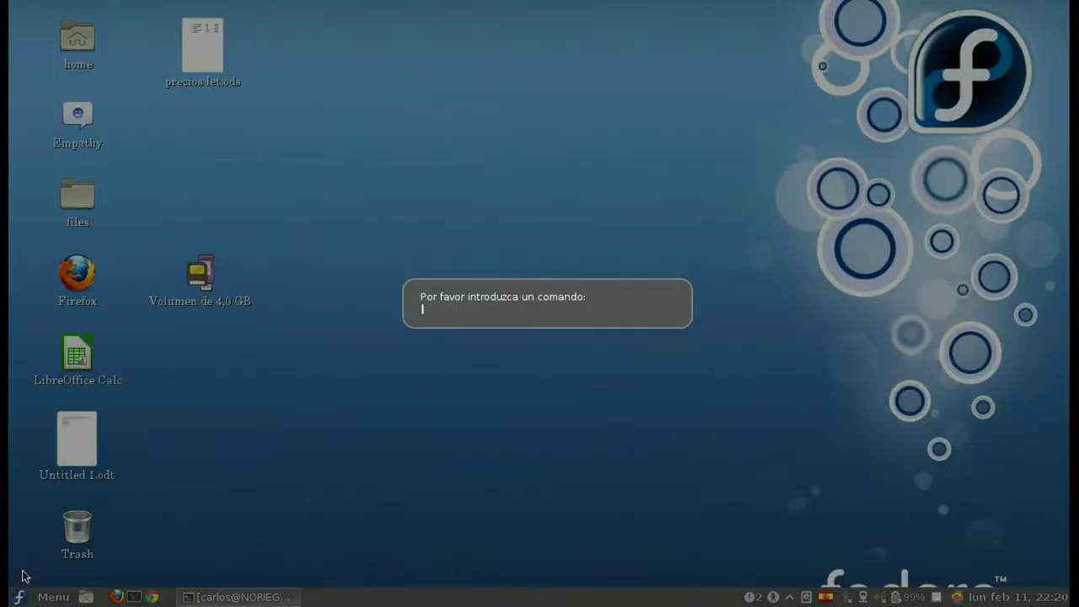
text(gnome-control-center)
key(Return)
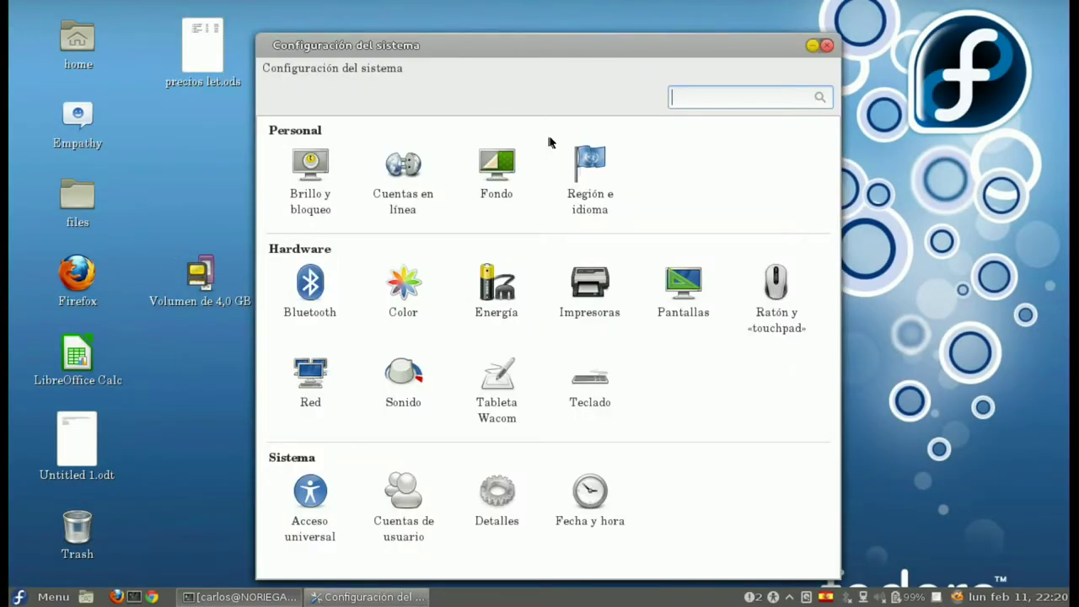
click(596, 391)
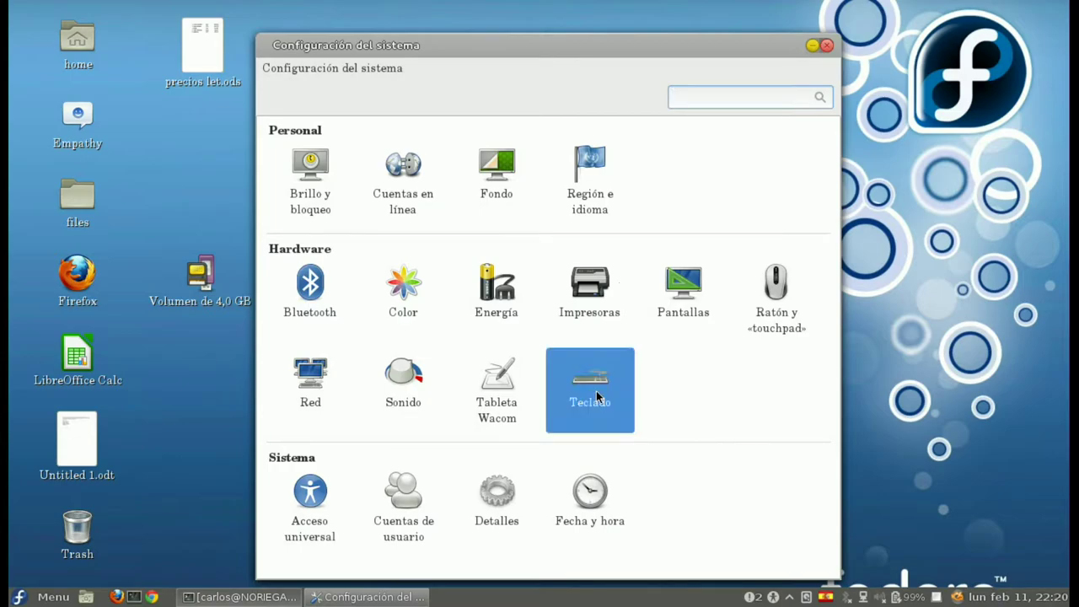
click(366, 140)
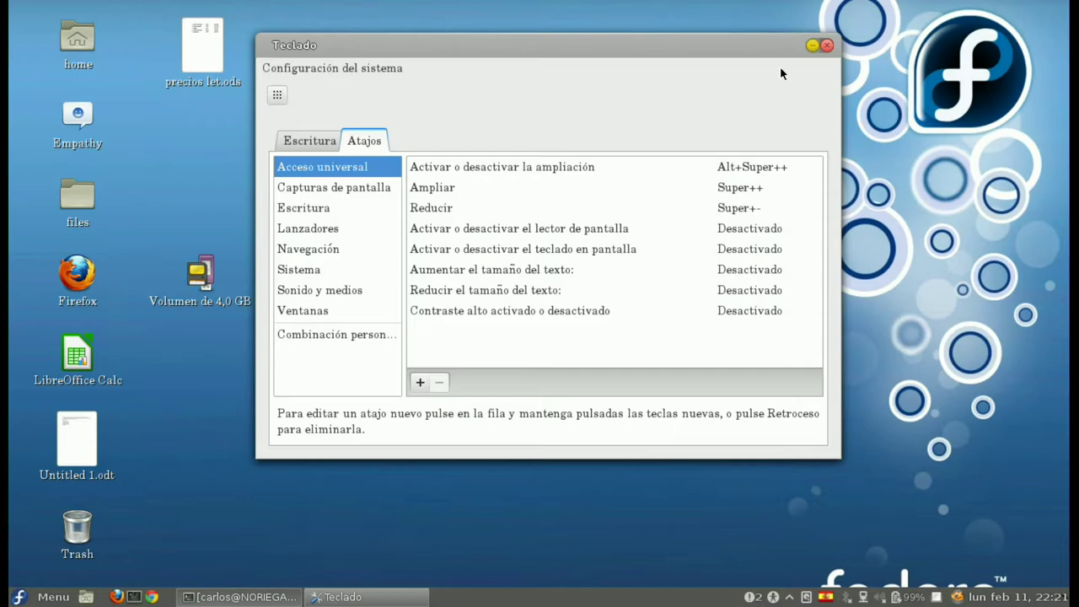
Minimize the keyboard settings, test the Ampliar and Reducir shortcuts on the desktop, and return to the settings window
click(813, 45)
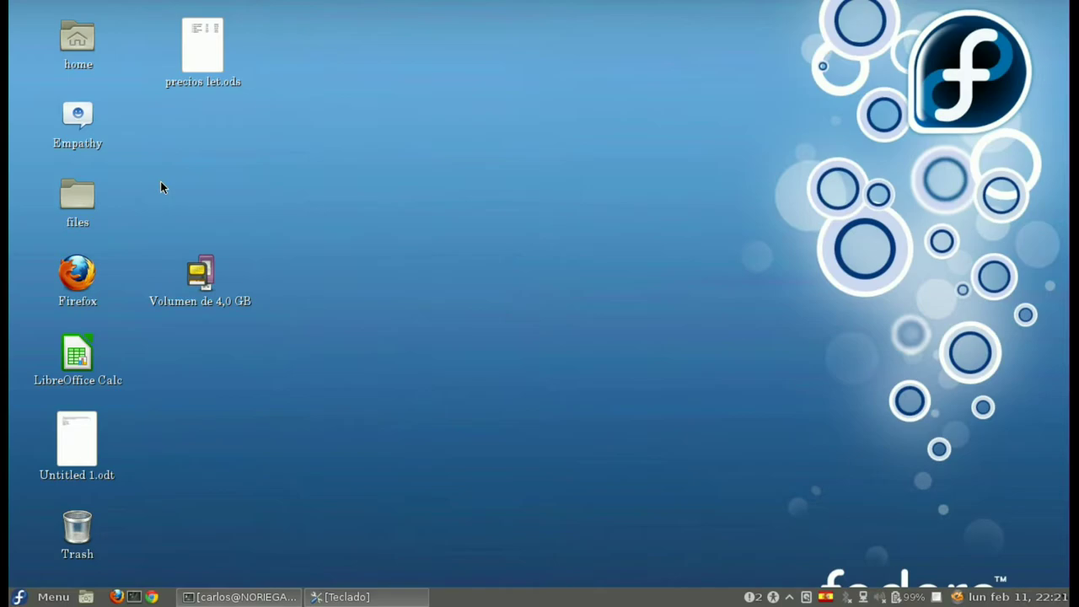
key(super+equal)
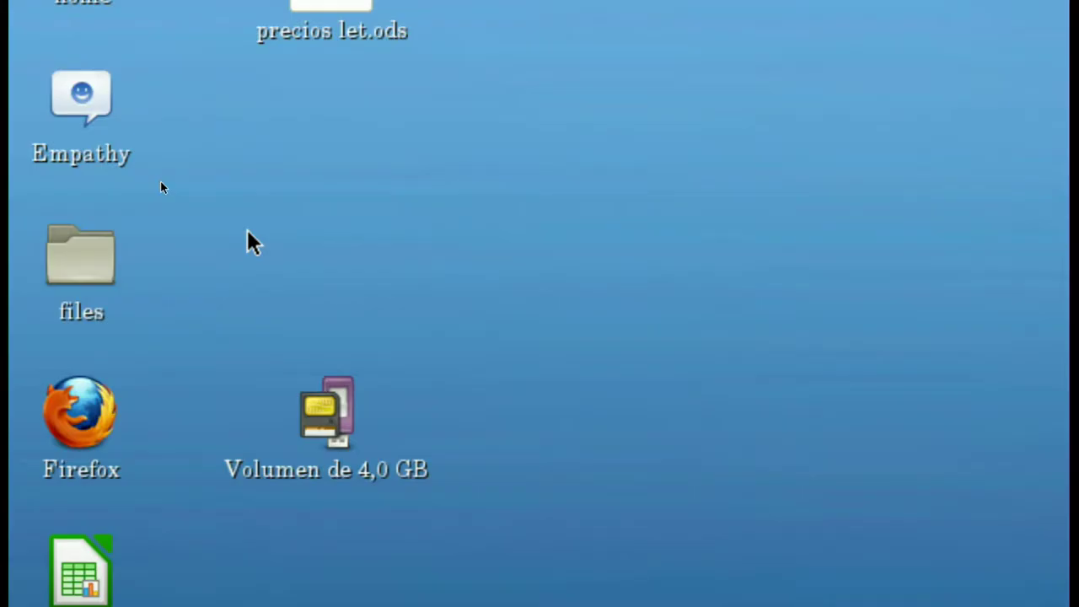
key(super+minus)
key(alt+Tab)
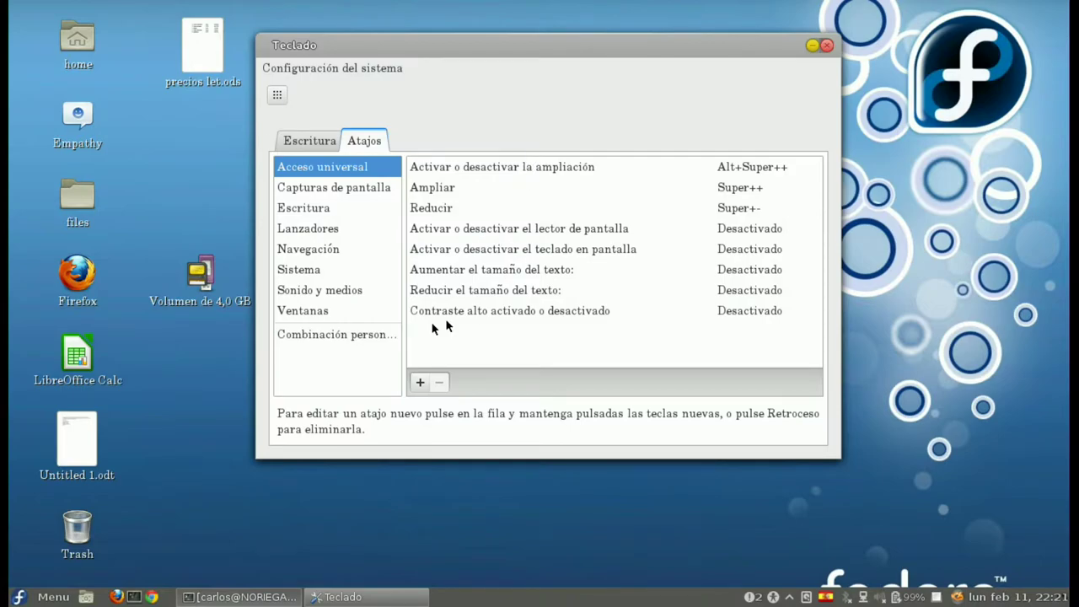
Show the custom shortcuts category, examine the empty form for a new custom shortcut, and cancel it
click(374, 337)
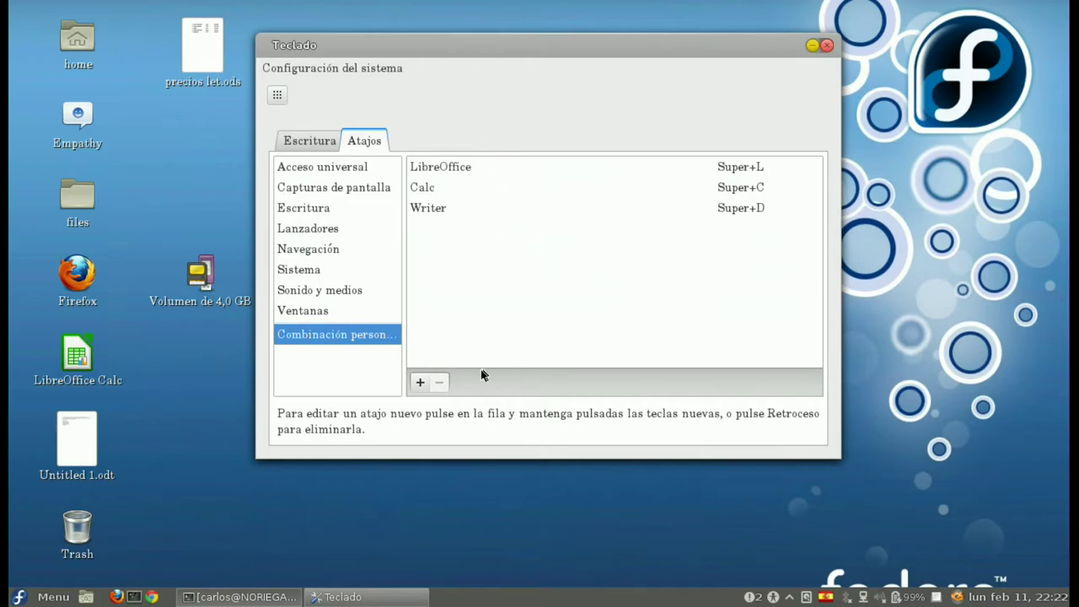
click(420, 383)
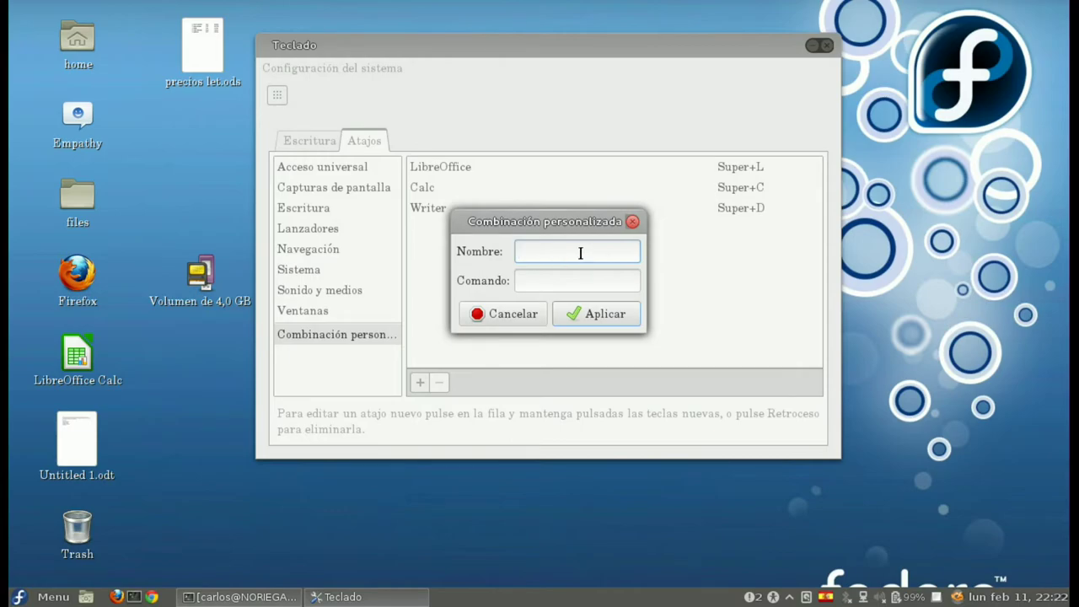
click(590, 281)
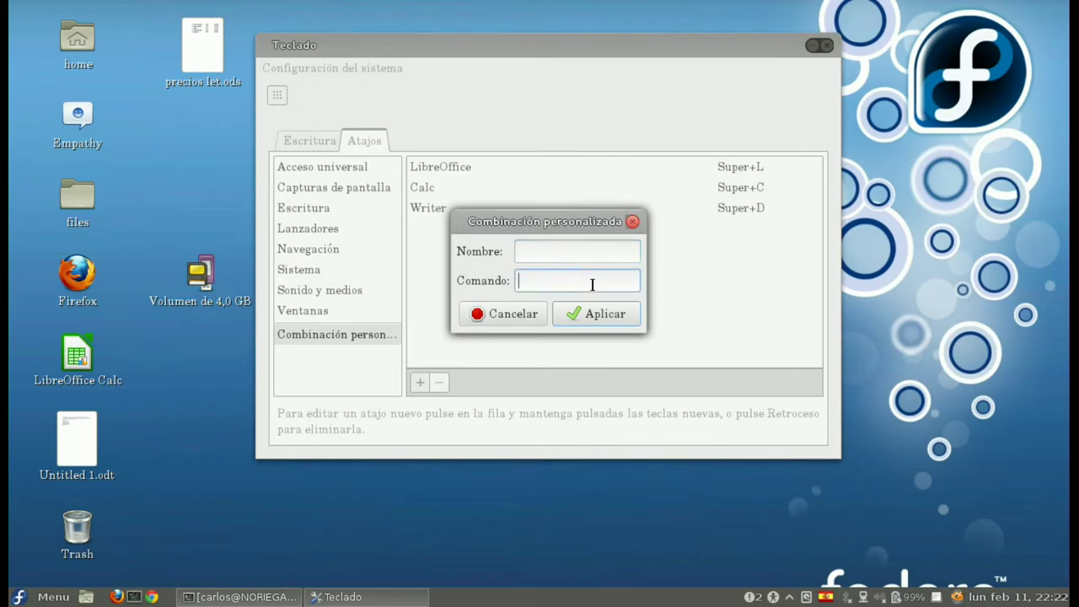
click(504, 313)
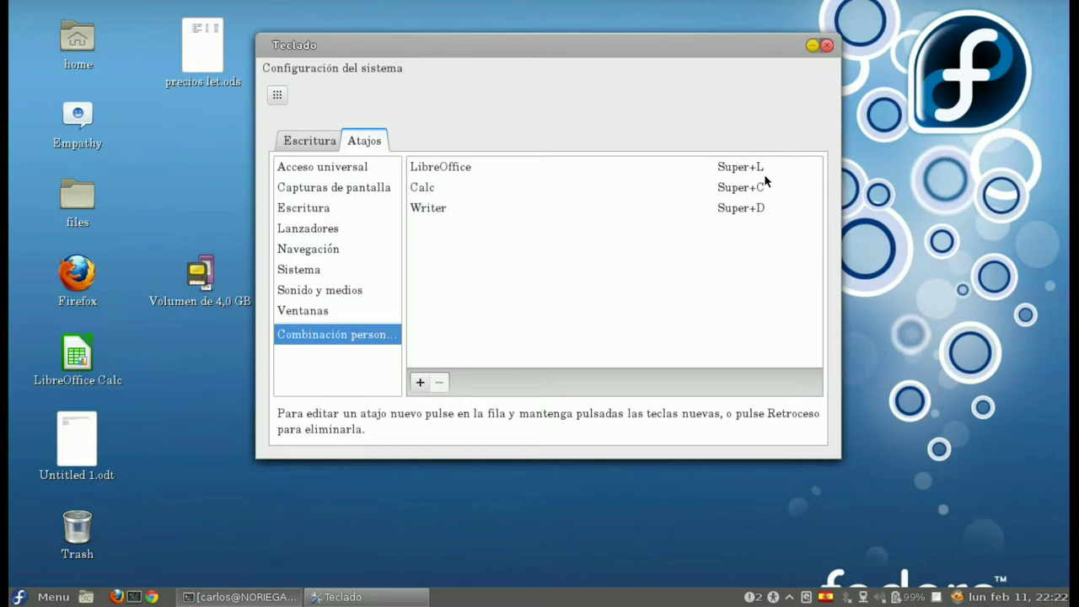
Examine the command of the LibreOffice custom shortcut and test its Super+L combination by launching and closing LibreOffice
double_click(440, 167)
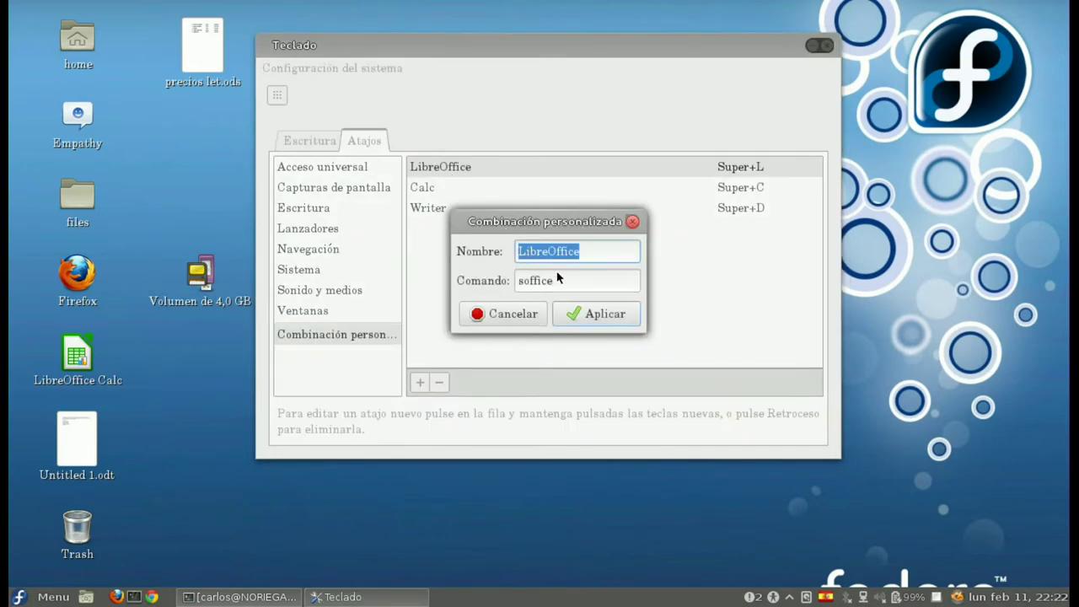
key(Tab)
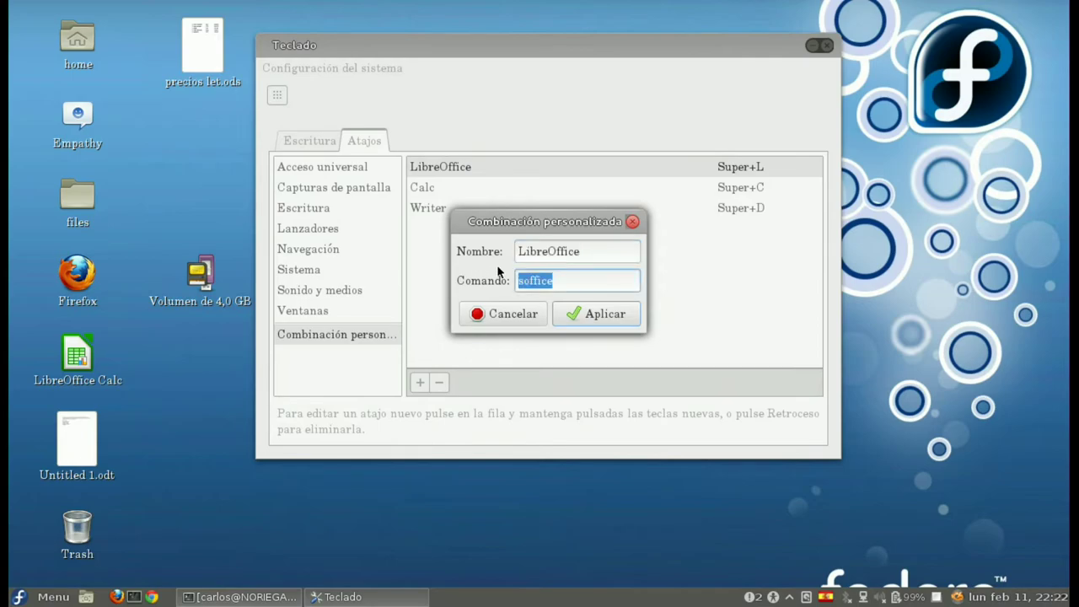
click(504, 312)
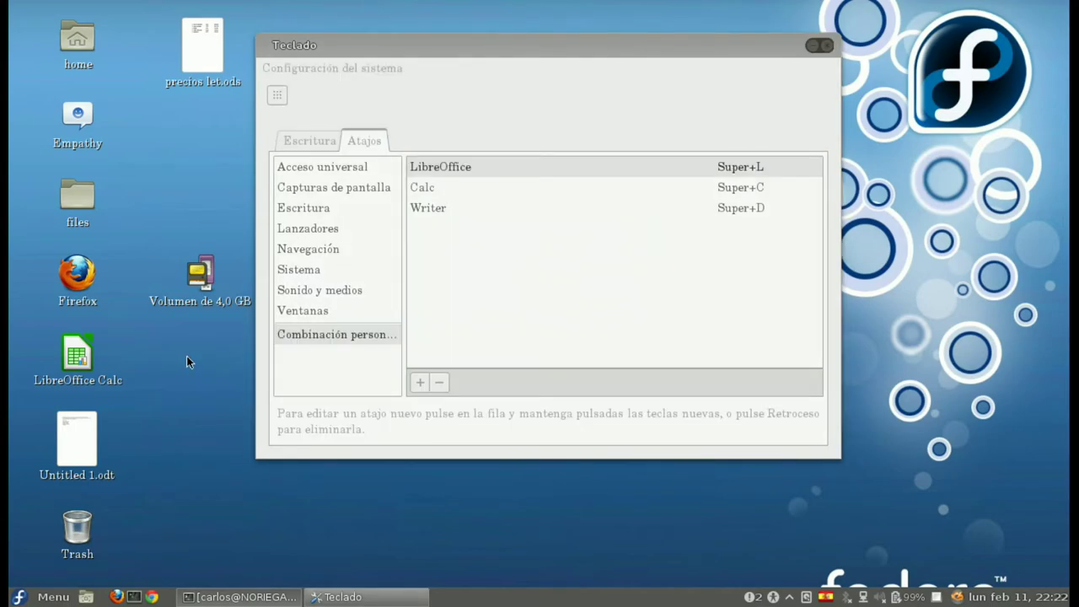
key(super+l)
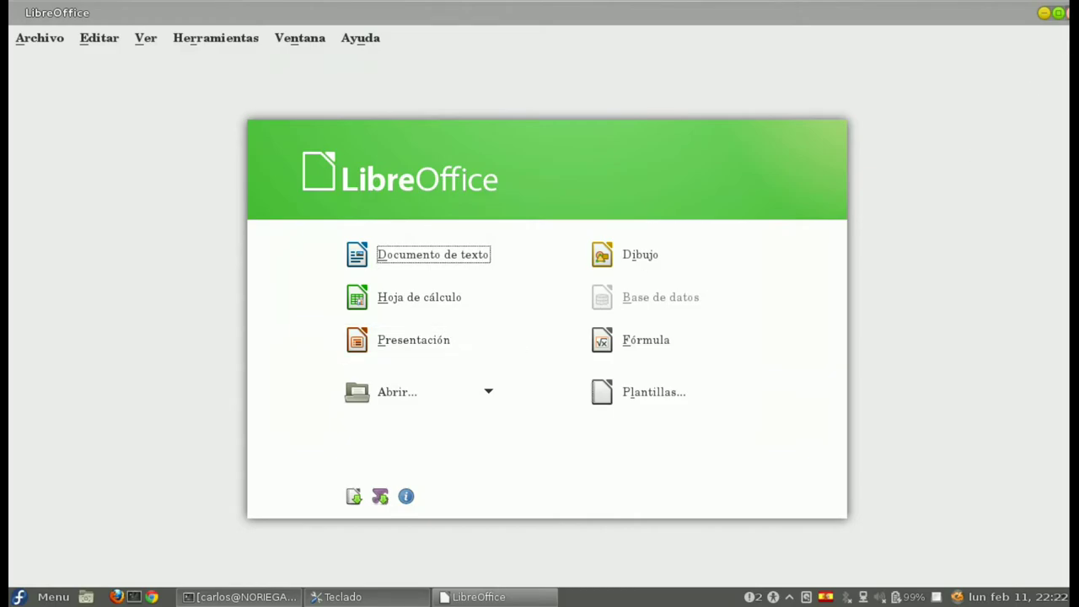
click(1067, 13)
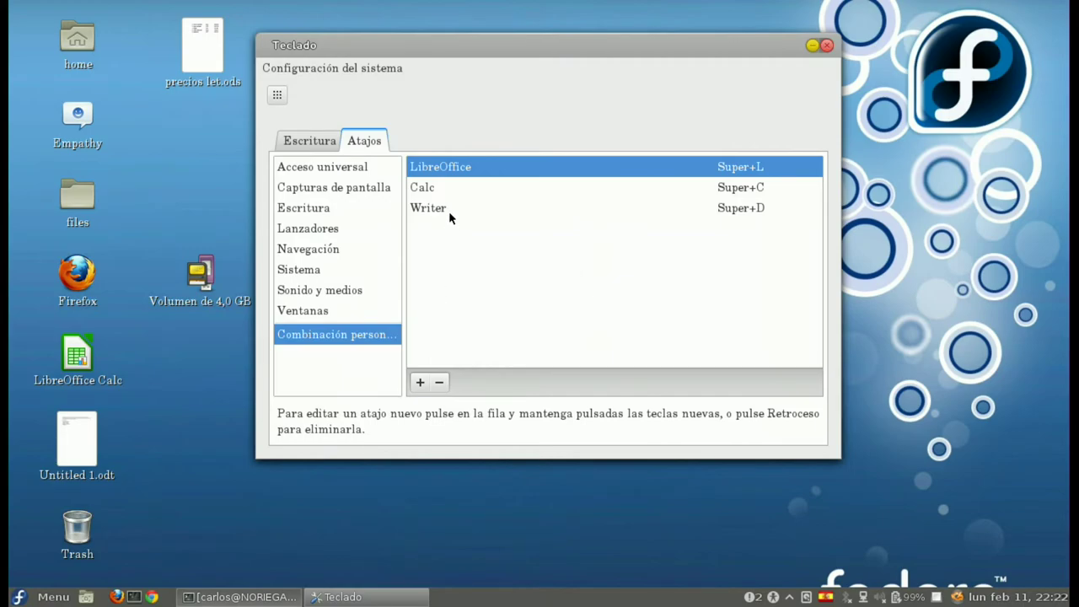
Examine the commands of the Calc and Writer custom shortcuts, cancelling each dialog without changes
double_click(427, 191)
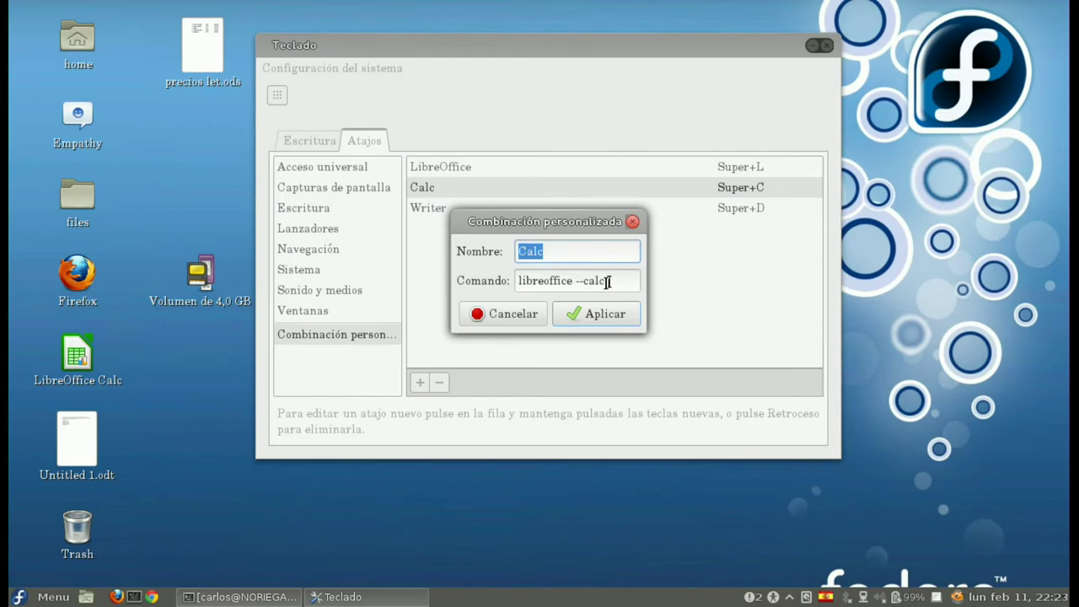
click(484, 314)
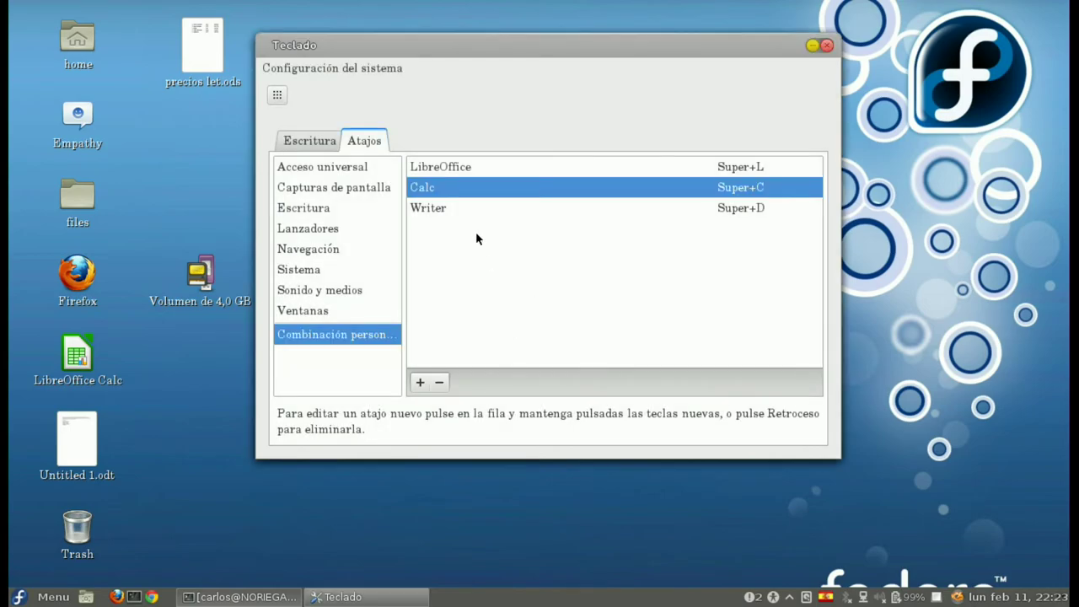
click(452, 214)
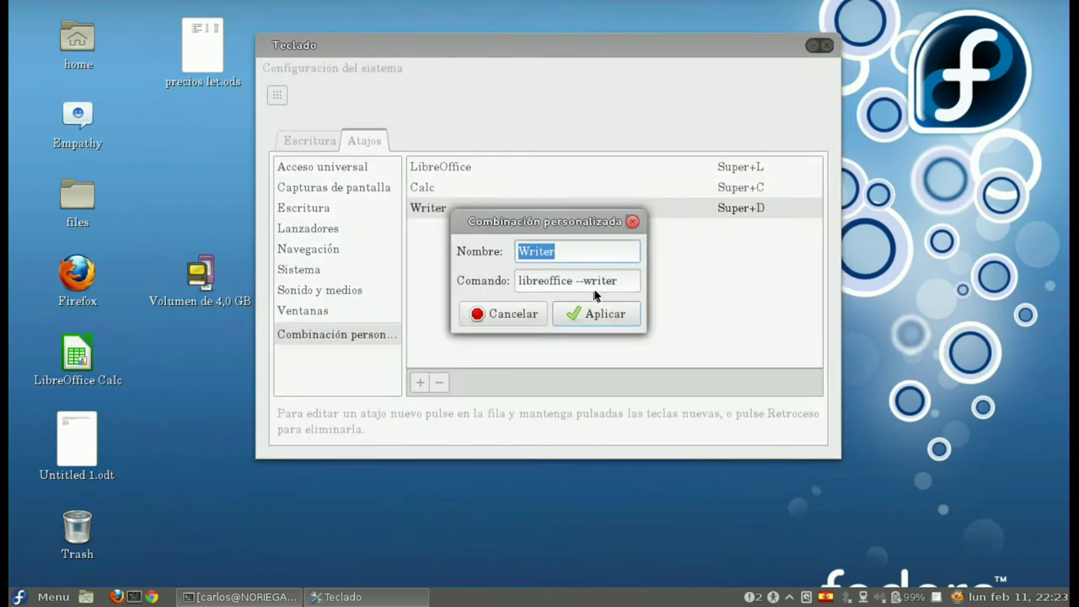
click(509, 315)
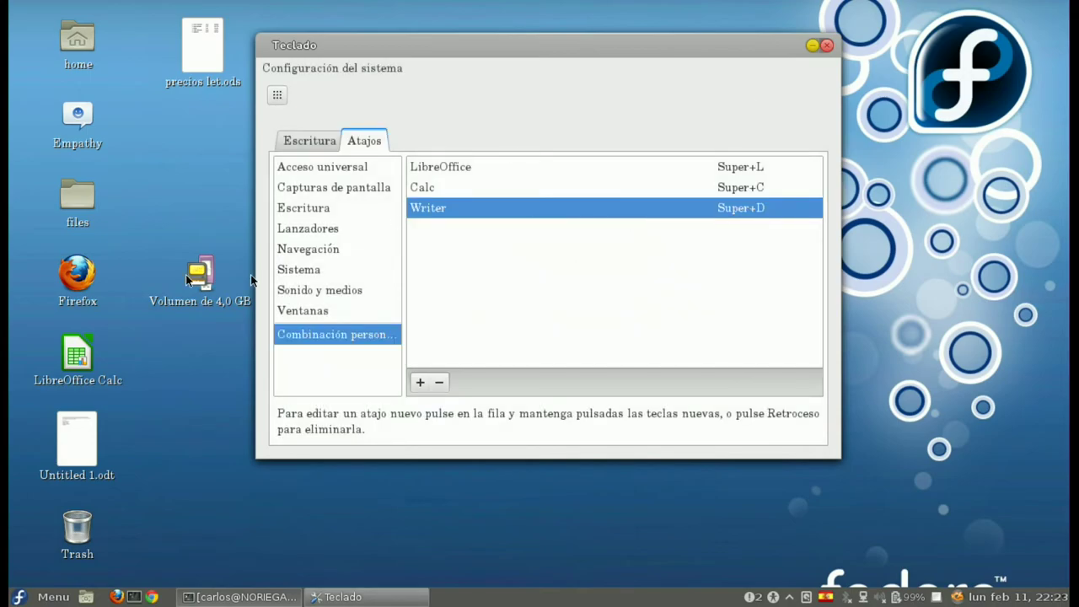
Assign Super+E as the shortcut for Carpeta personal in the Lanzadores category
double_click(90, 190)
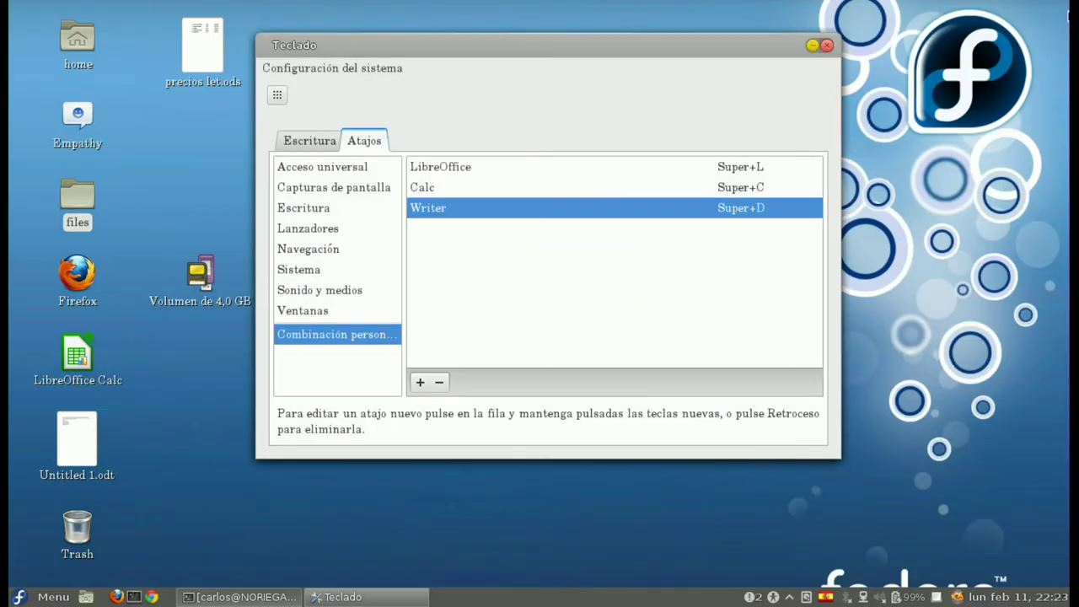
click(317, 229)
click(486, 250)
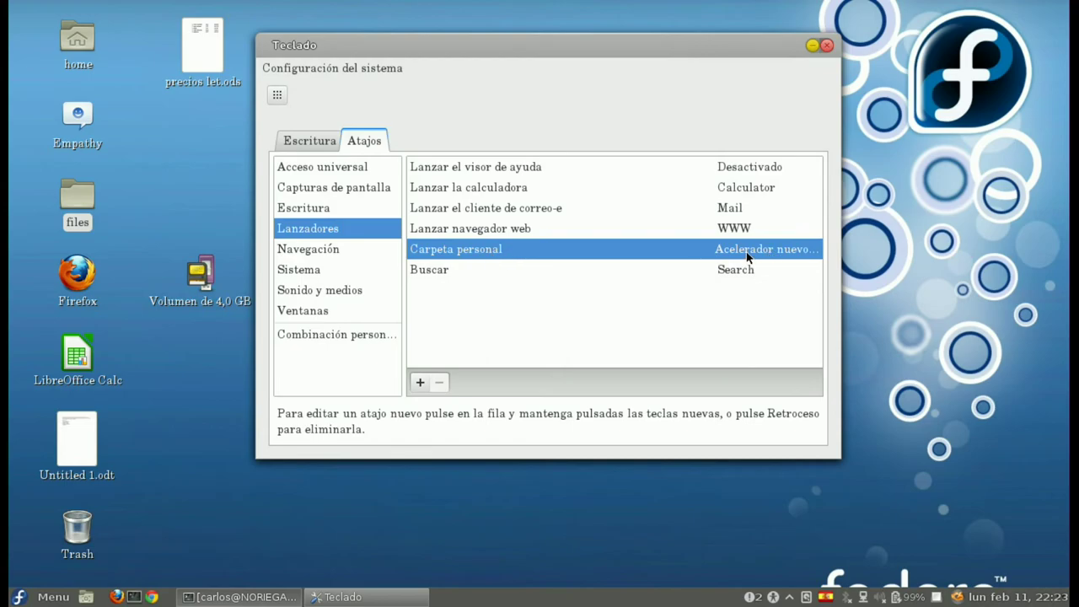
key(super)
key(super)
key(super+e)
Close the keyboard settings and test the new shortcut by opening and closing the Carpeta personal folder
click(827, 45)
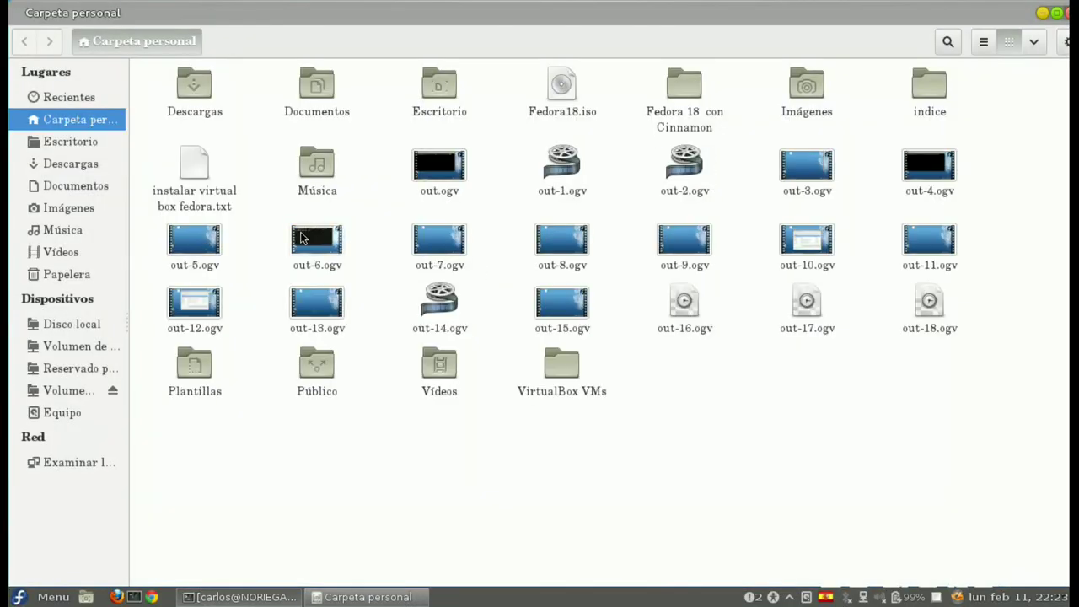
key(alt+space)
key(alt+F4)
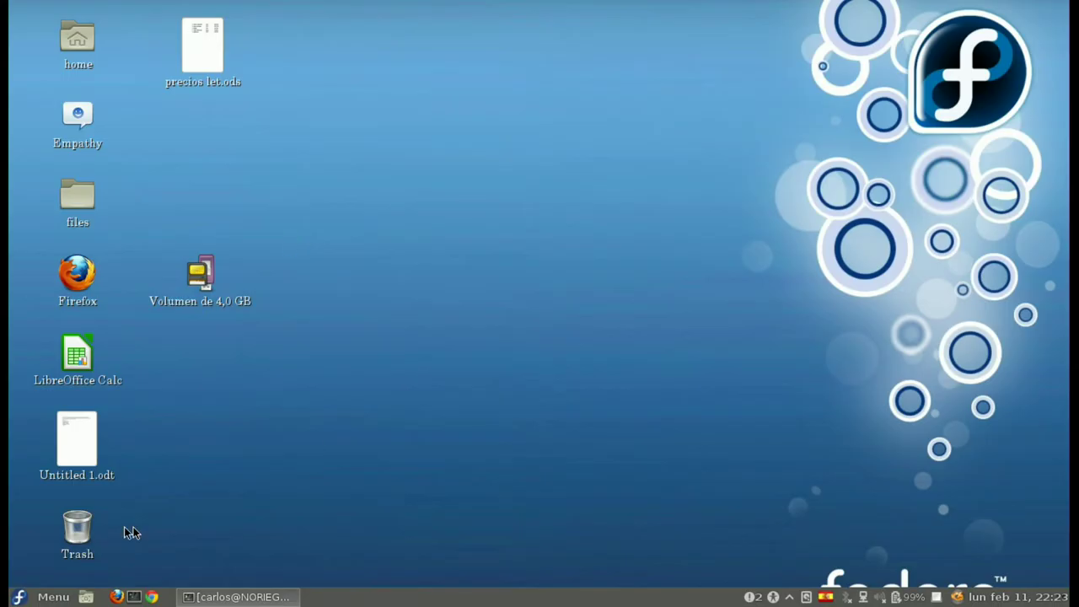